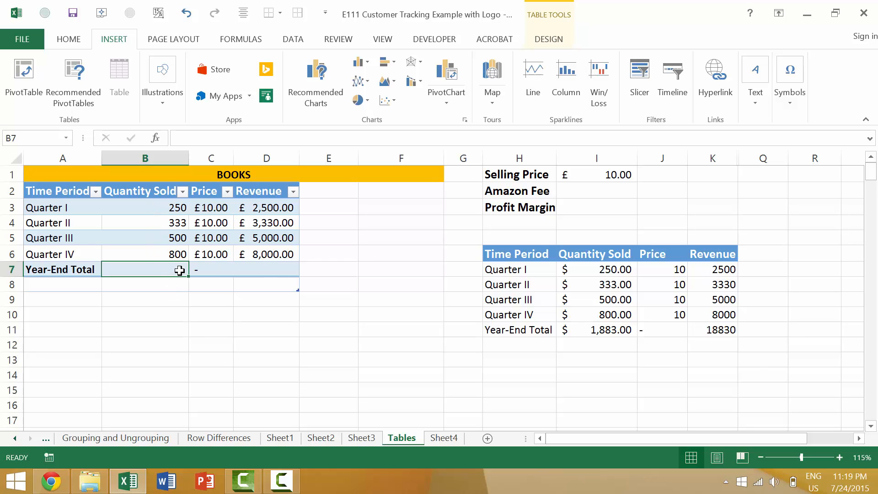
Total the Quantity Sold column in the Year-End Total row by entering =SUM(B3:B6) in B7.
text(=)
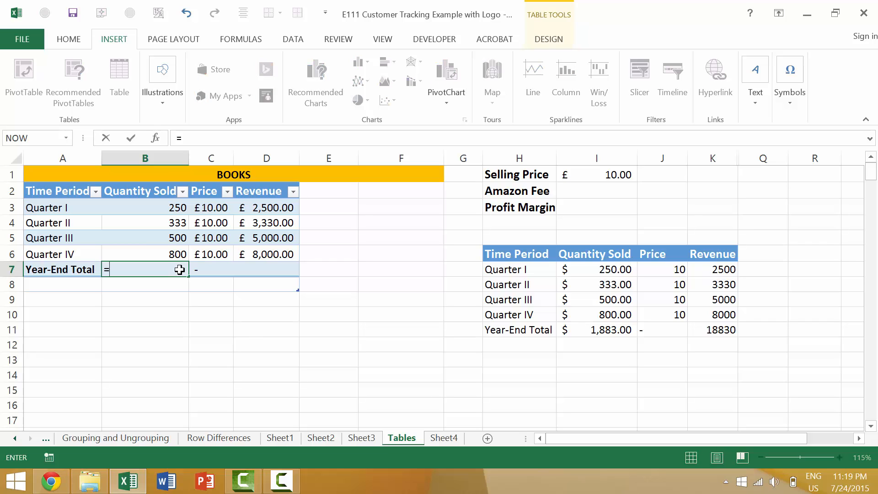
text(sum)
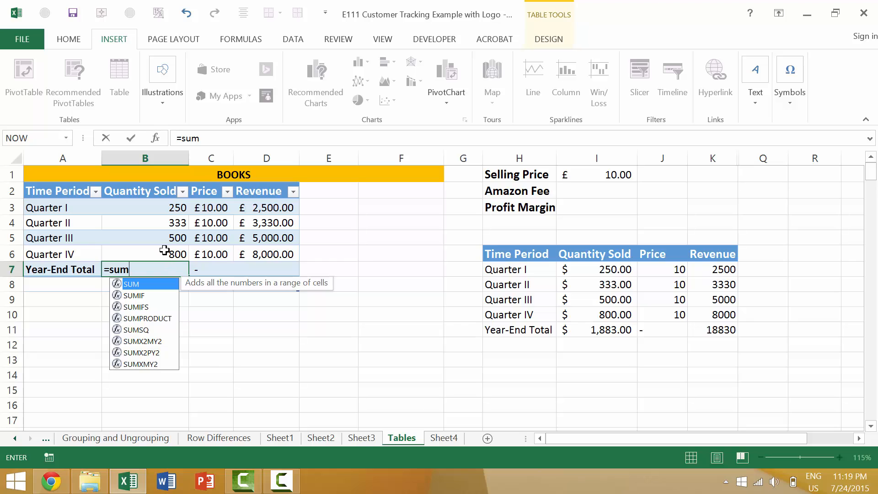
key(Escape)
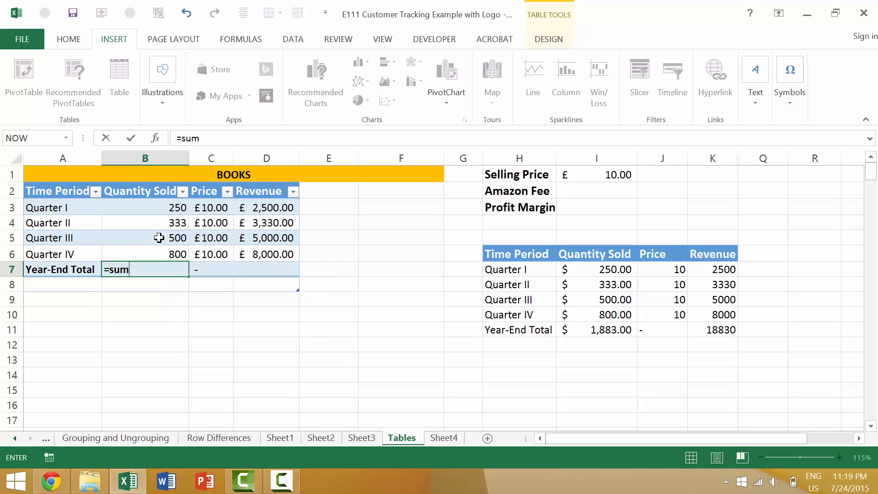
text())
key(BackSpace)
text(()
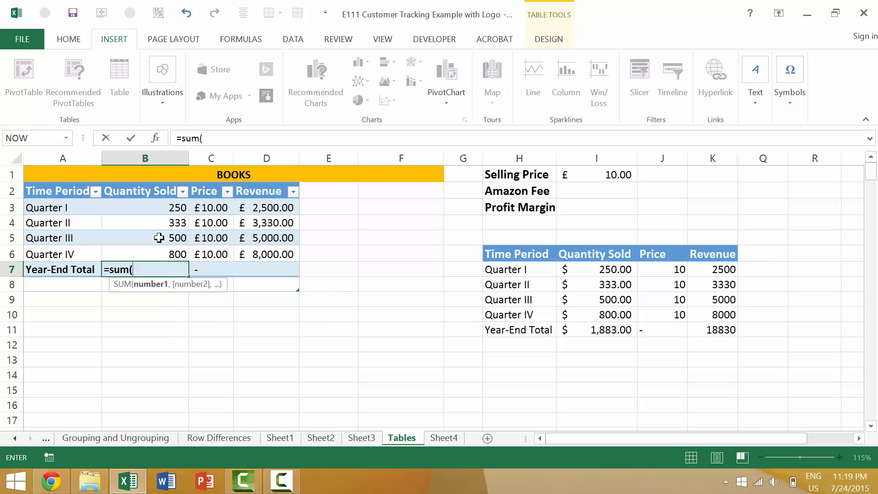
drag(157, 215, 165, 253)
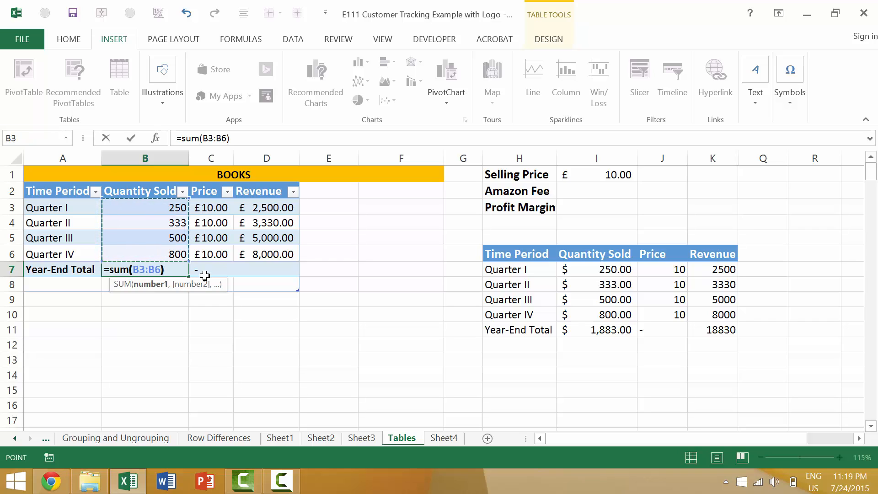
key(Return)
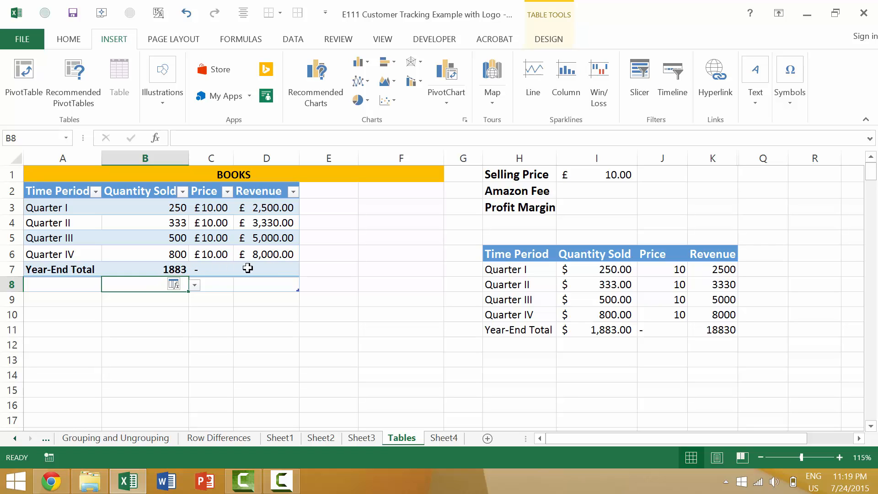
Total the Revenue column in the Year-End Total row by entering =SUM(D3:D6) in D7.
click(259, 270)
text(=sum)
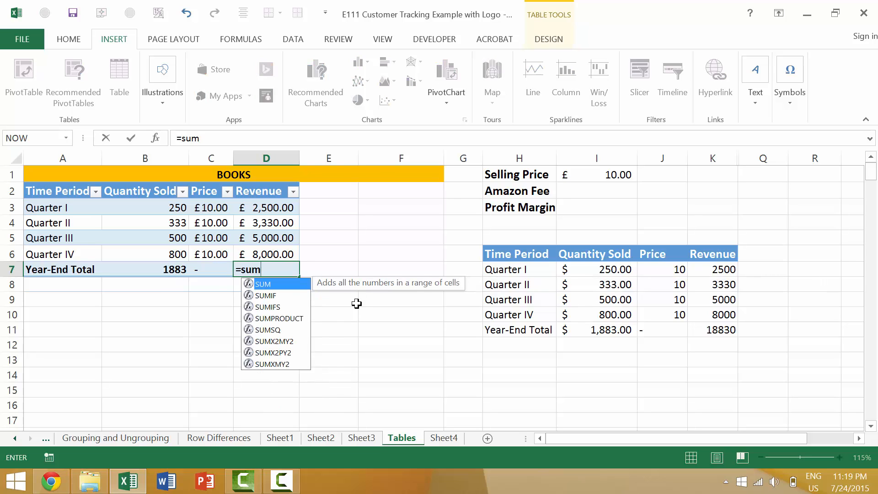
text(()
drag(253, 210, 263, 251)
key(Return)
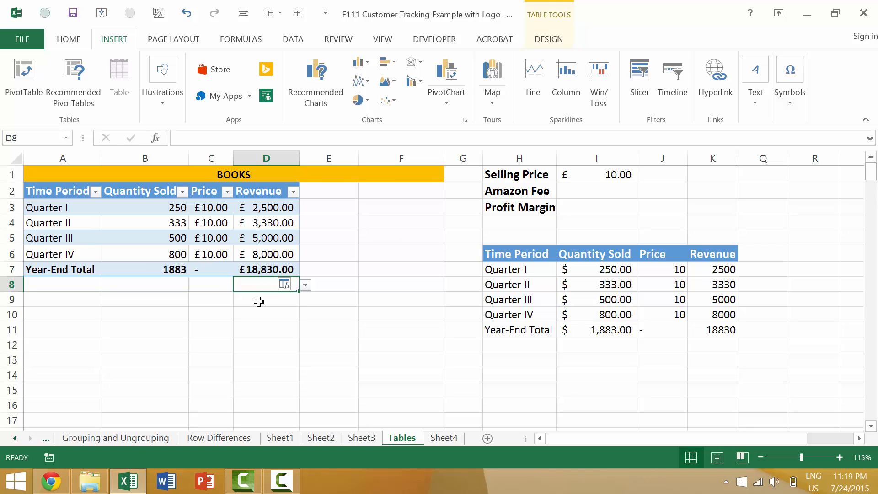
Start a new formula in D7 and view the function suggestions for su, sum, sumi and s.
click(279, 269)
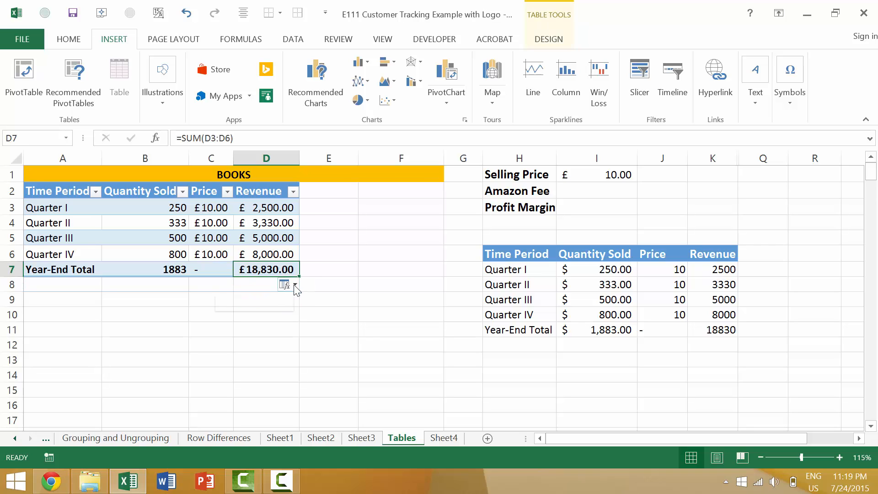
text(=)
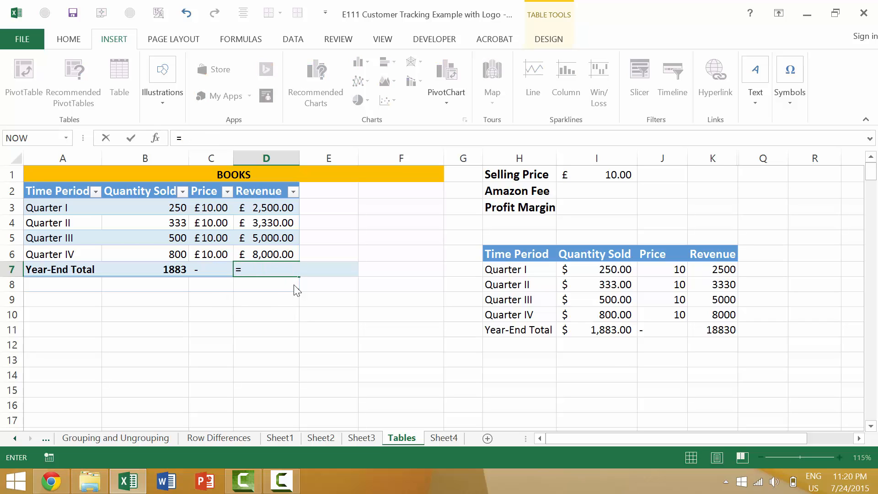
text(su)
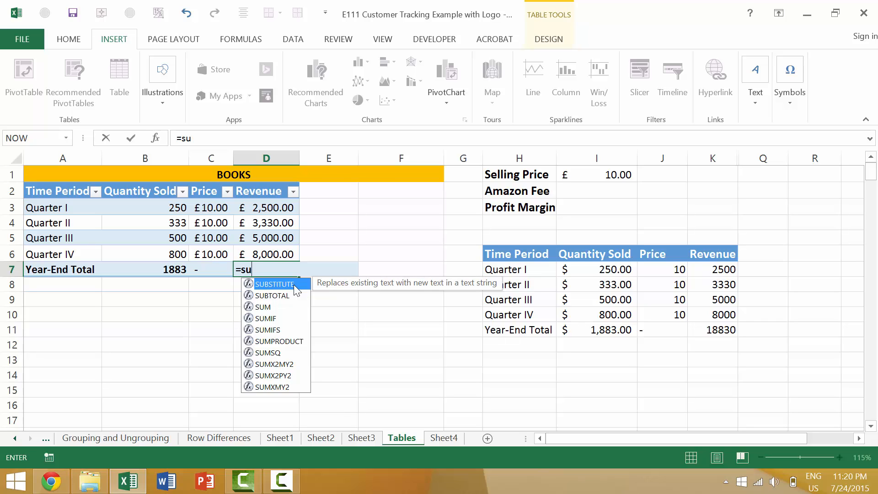
text(m)
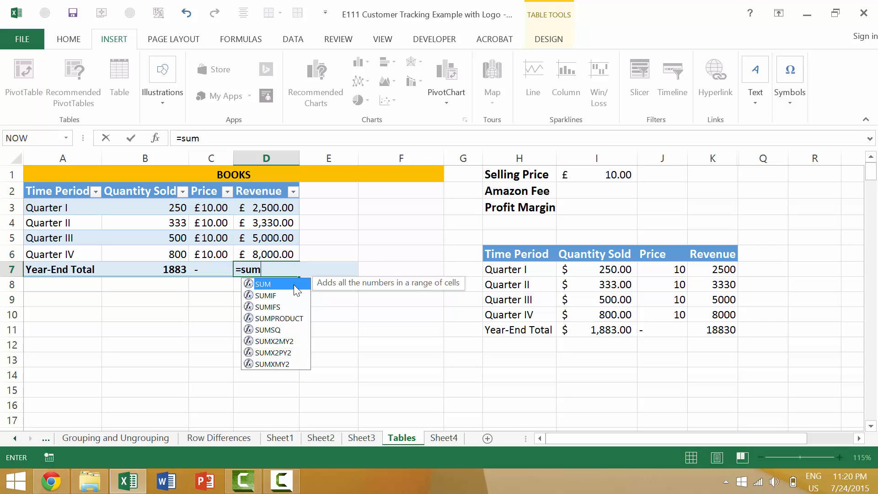
text(i)
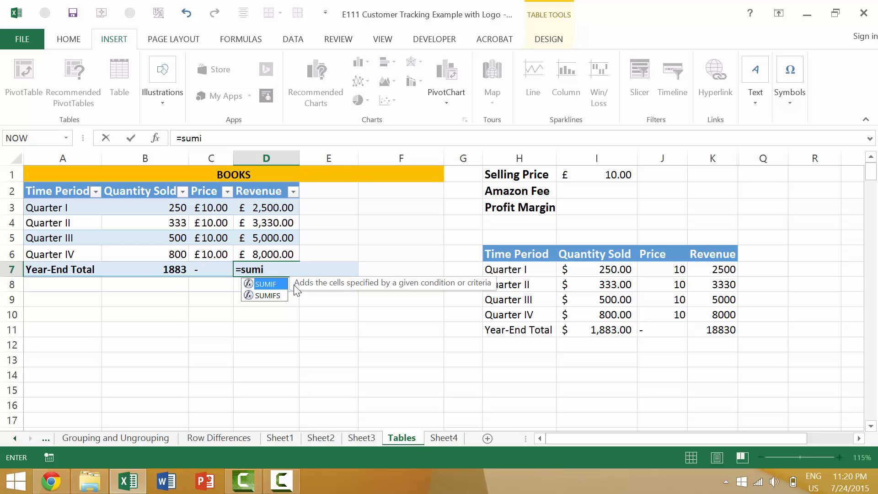
key(BackSpace)
key(BackSpace)
key(BackSpace)
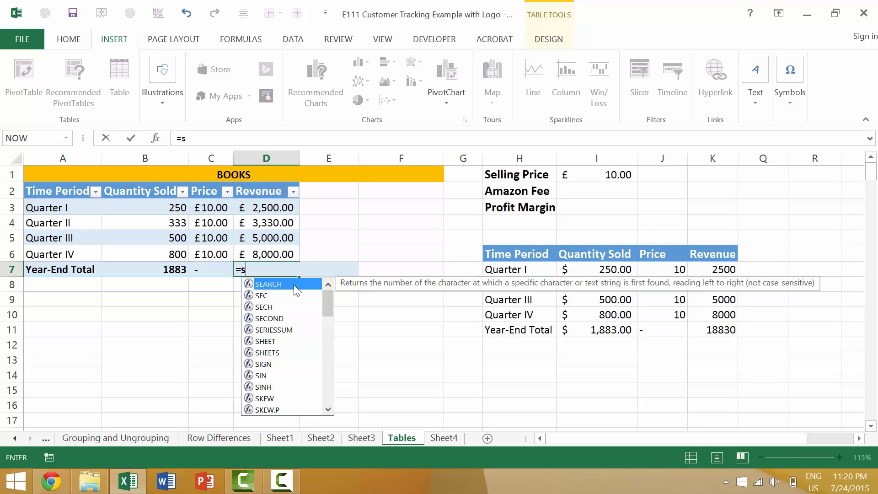
Try the suggested SEARCH function in the D7 formula and delete it back to =S.
double_click(294, 285)
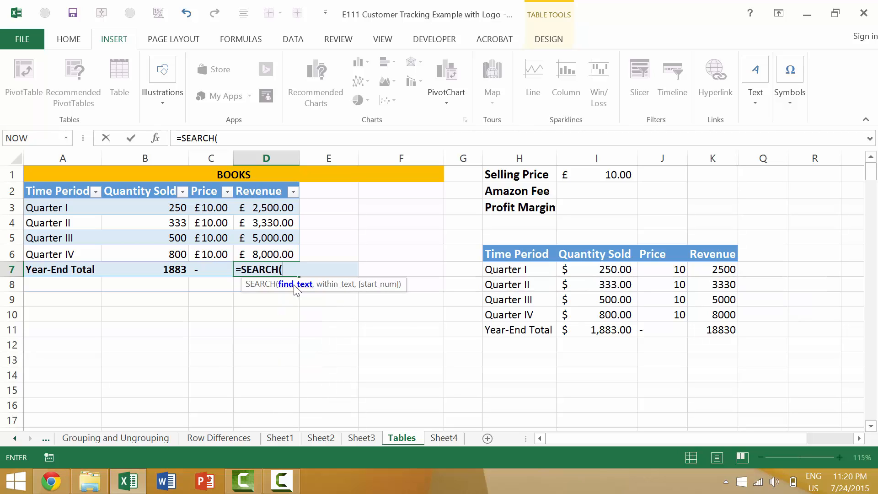
key(BackSpace)
key(BackSpace)
key(BackSpace)
key(BackSpace)
key(BackSpace)
key(BackSpace)
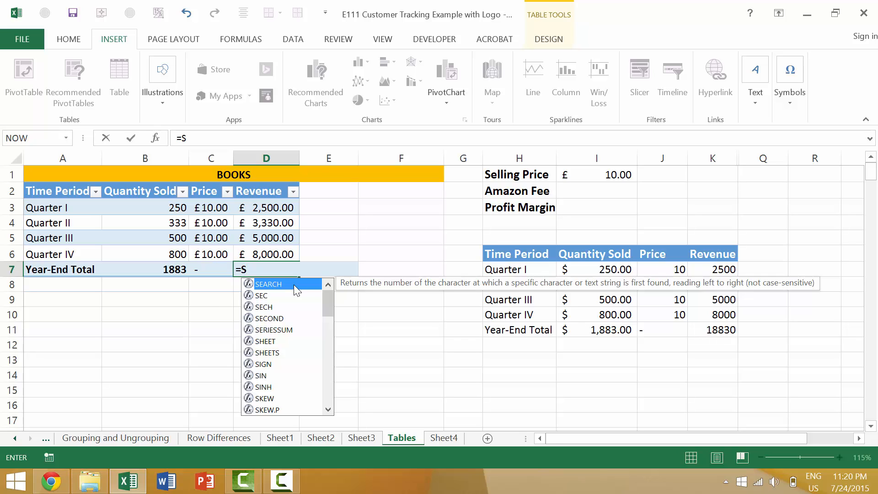
Turn off the formula suggestion list and complete the D7 formula as a sum of the revenues in D3:D6.
key(alt+Down)
text(um)
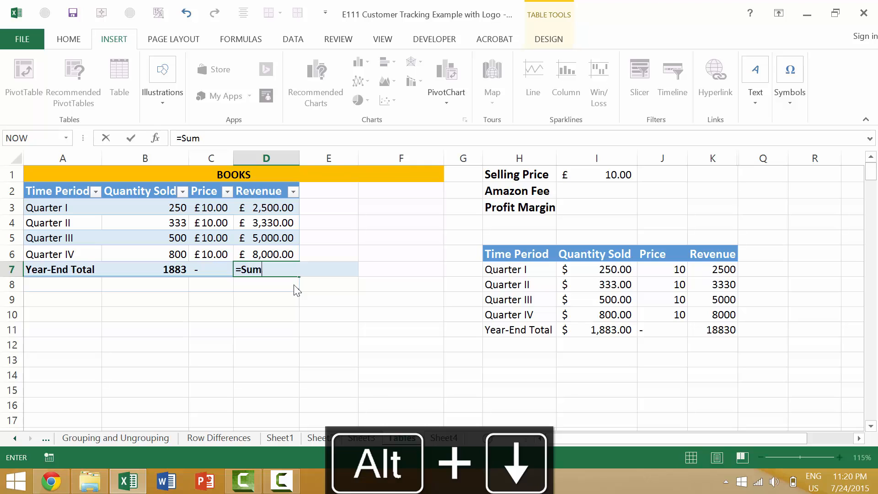
text(()
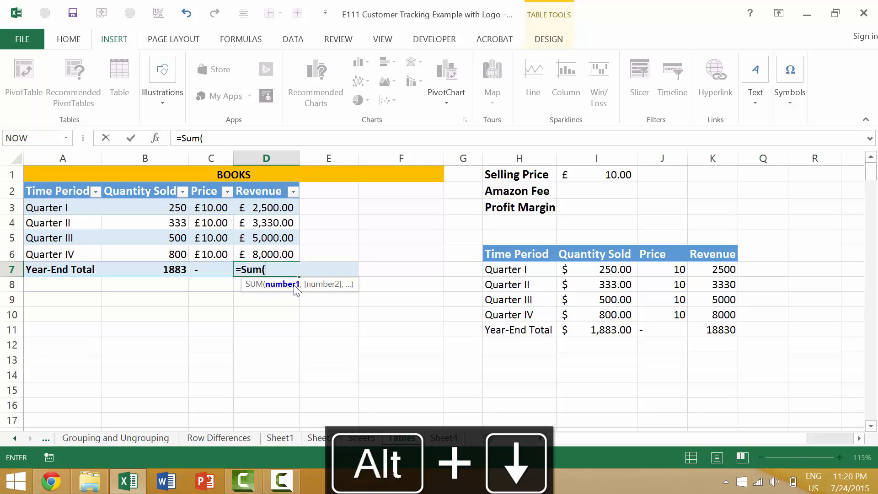
drag(290, 206, 284, 247)
key(Return)
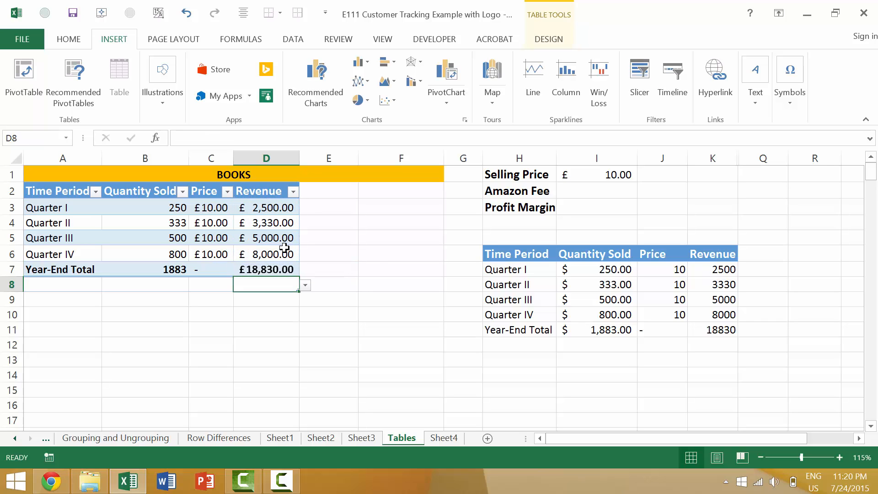
Clear the contents of B7:D7 in the Year-End Total row and select B7.
click(156, 286)
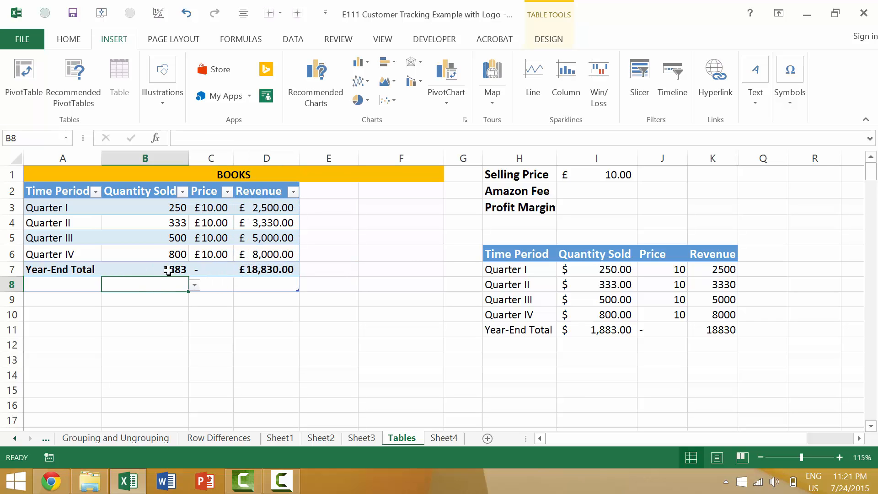
drag(141, 273, 271, 275)
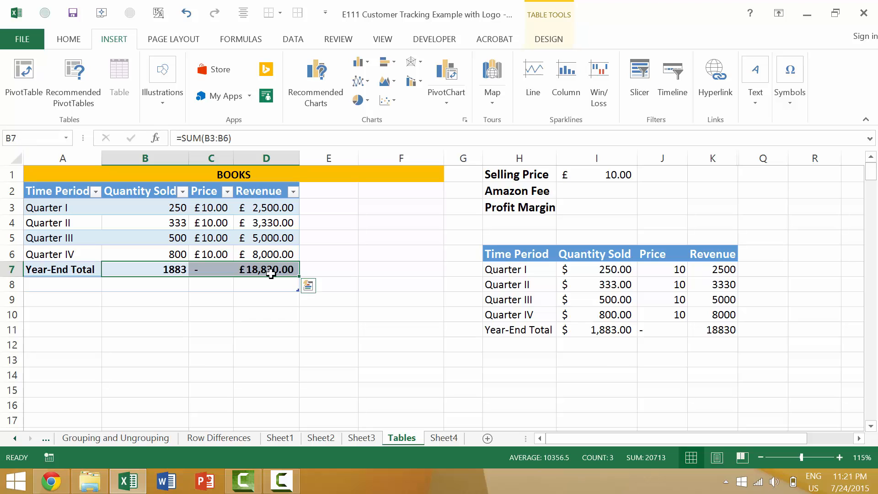
key(Delete)
key(Left)
key(Right)
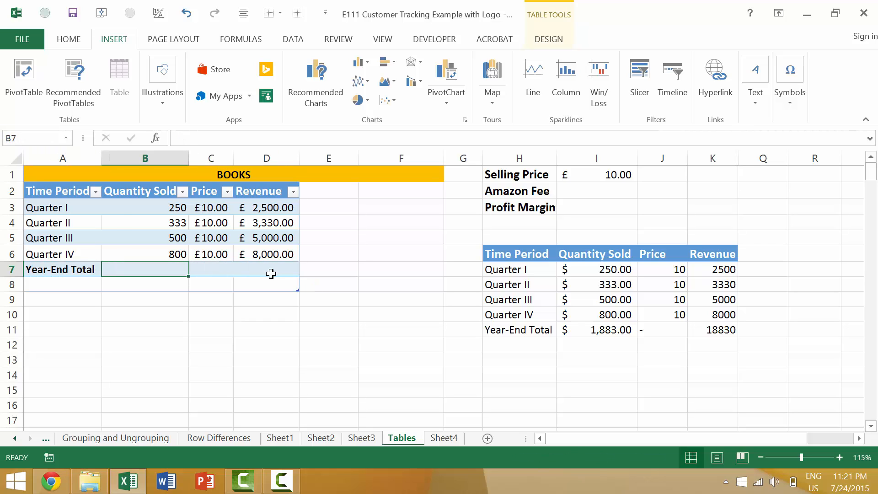
Enter =SUM(B3:B6) in B7 to total the quantities sold, with the suggestion list off.
text(=sum()
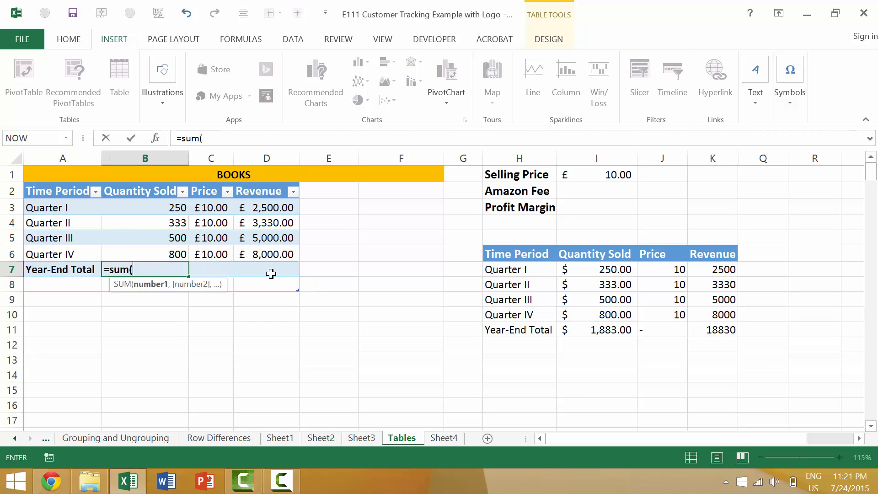
drag(168, 216, 167, 251)
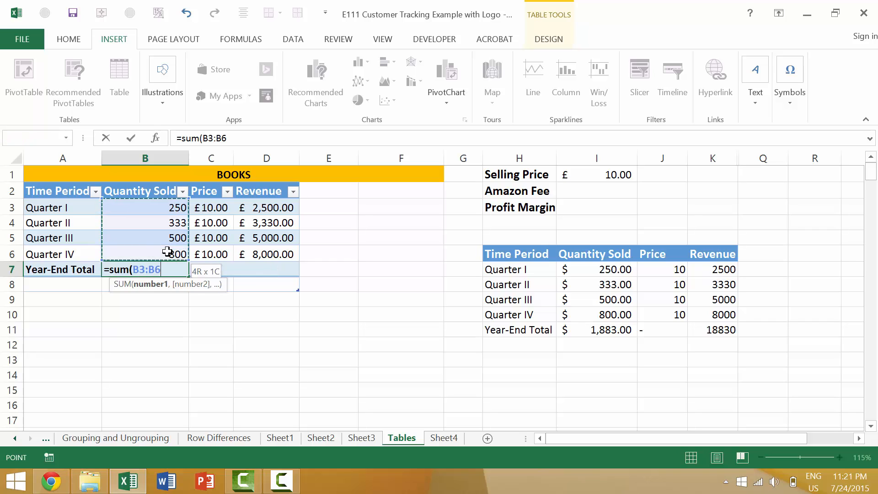
key(Return)
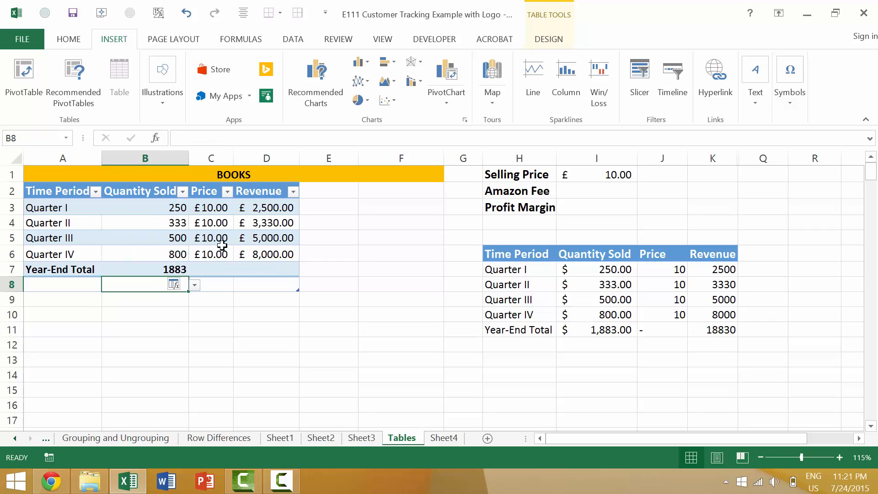
Enter =SUM(D3:D6) in D7 with manually written cell references to total the quarterly revenue.
click(291, 273)
text(=sum()
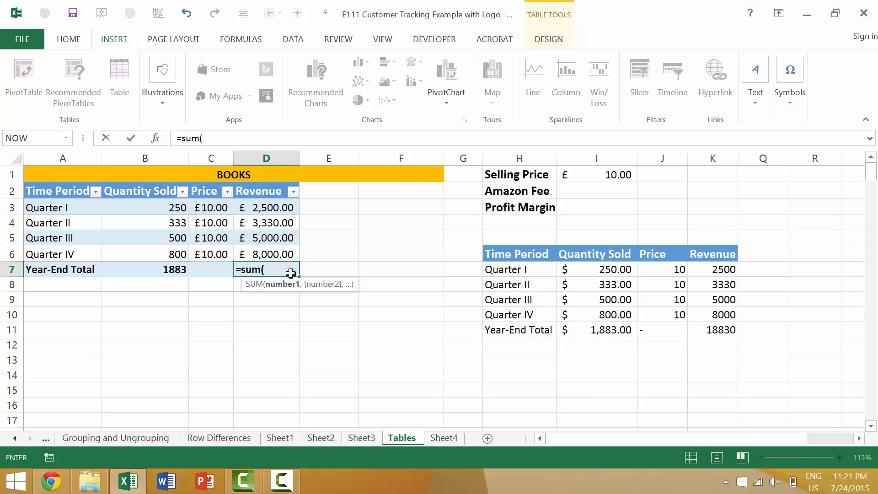
text(d3)
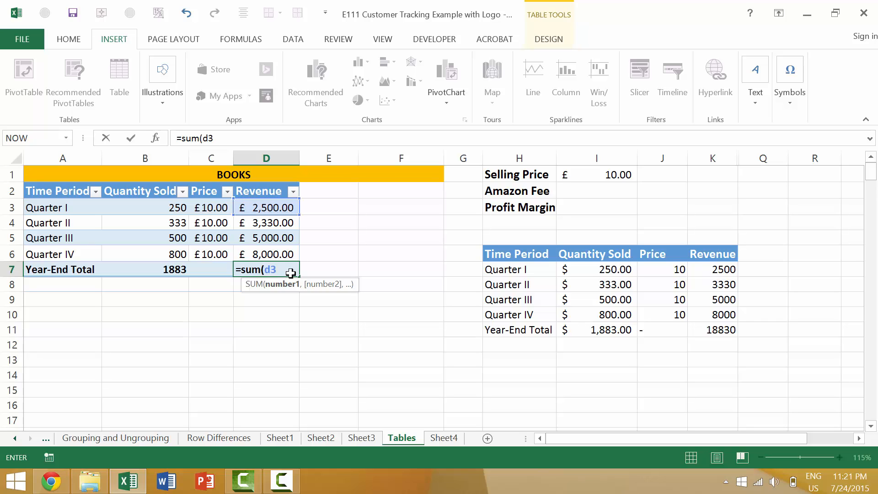
text(:d6))
key(Return)
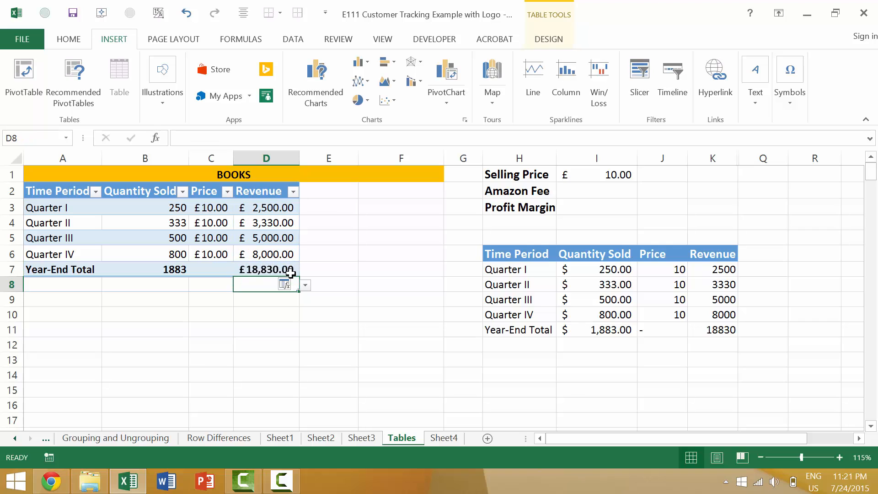
Clear the revenue total in D7 for editing and try to bring up the function suggestions in the empty cell.
click(290, 272)
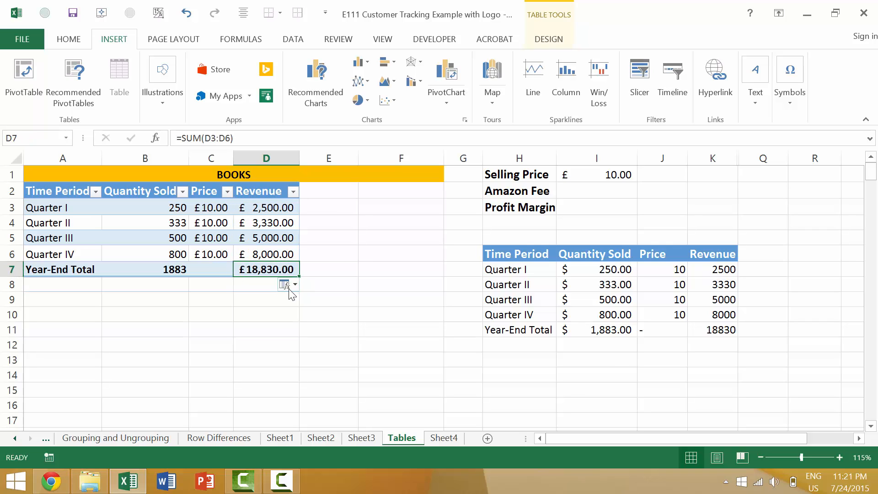
key(BackSpace)
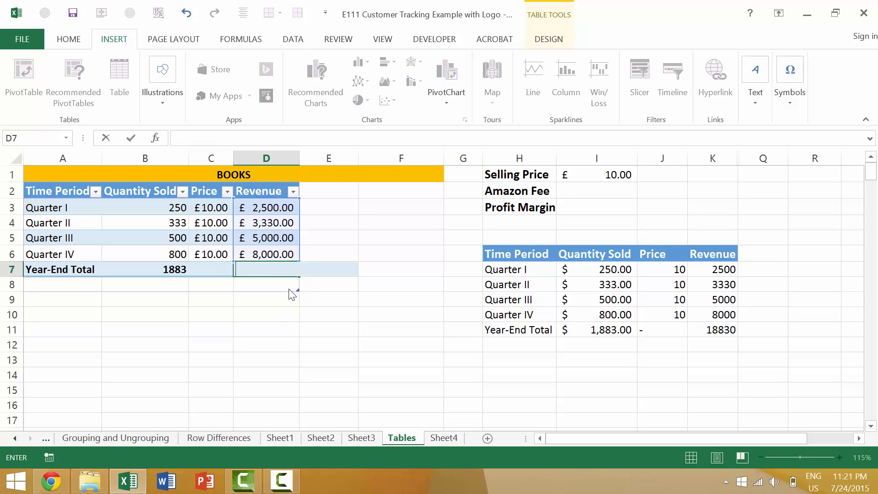
key(alt+Down)
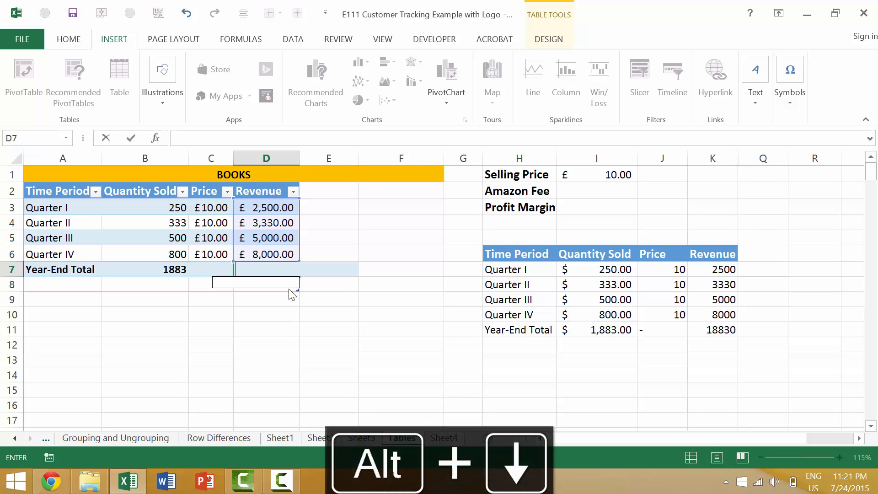
click(288, 290)
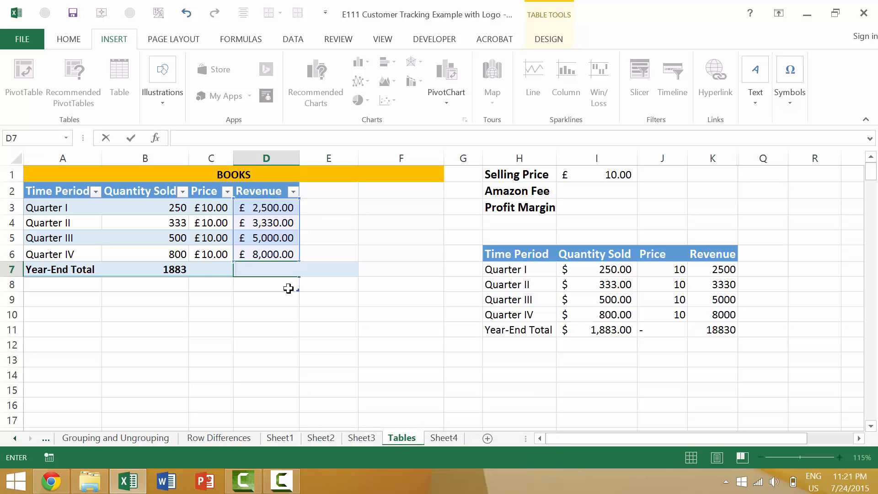
Enter =sum(D3:D6) in D7 to total the quarterly revenue, bringing up the function suggestion list while writing the function name.
text(=sum)
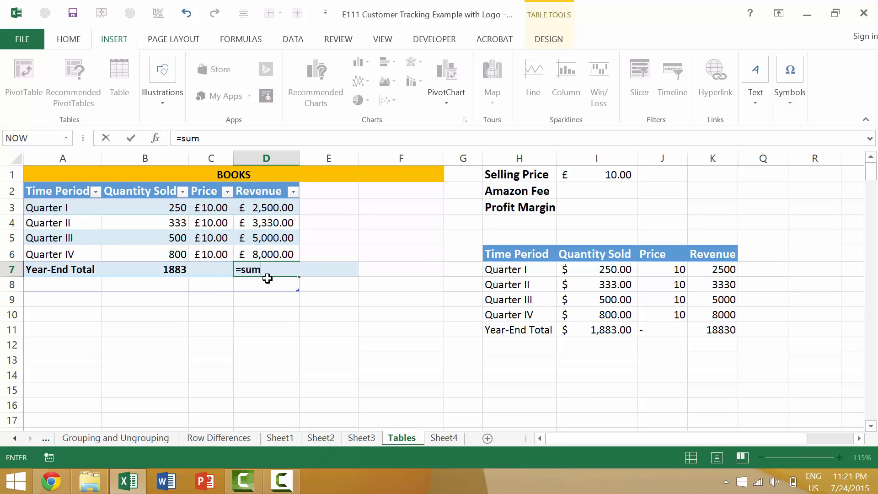
key(BackSpace)
key(alt+Down)
text(m)
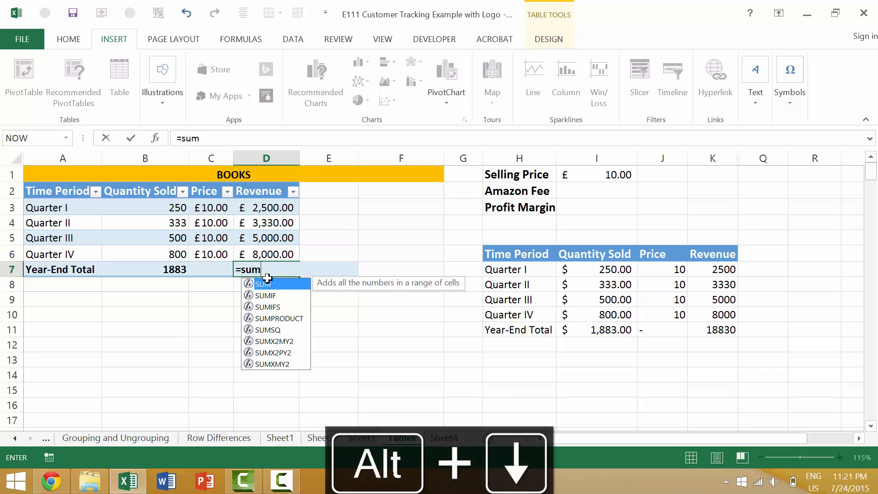
text(()
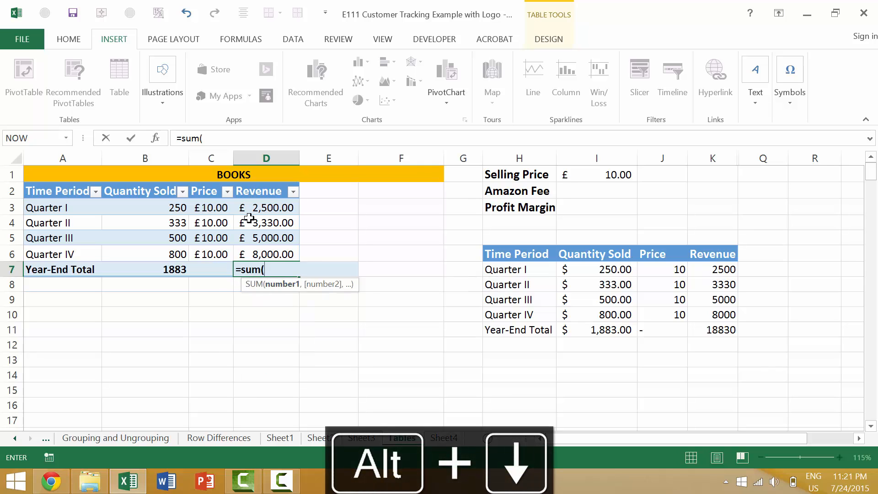
drag(249, 209, 260, 249)
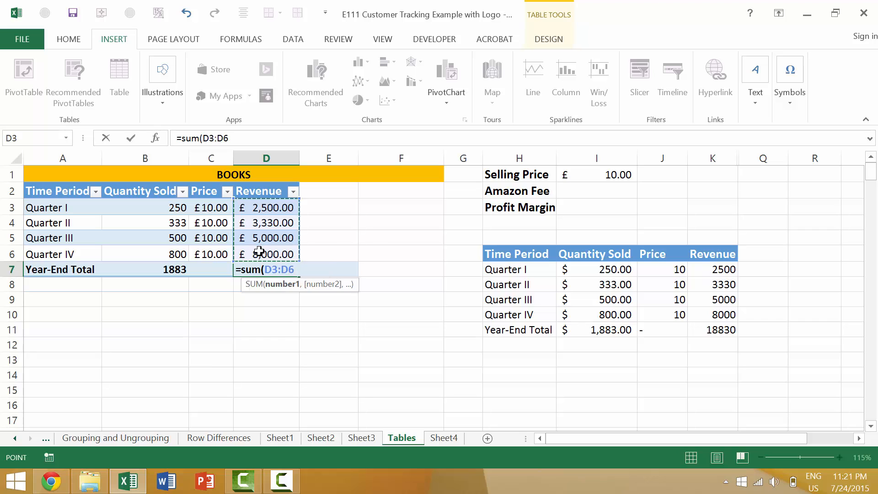
key(Return)
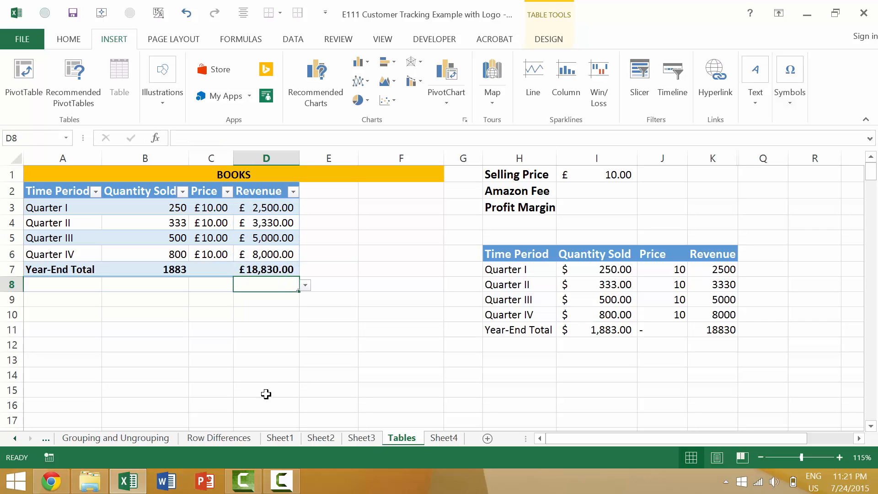
Start a =sum formula in the empty cell D10 below the table with the function suggestions displayed.
key(Down)
key(Down)
text(=)
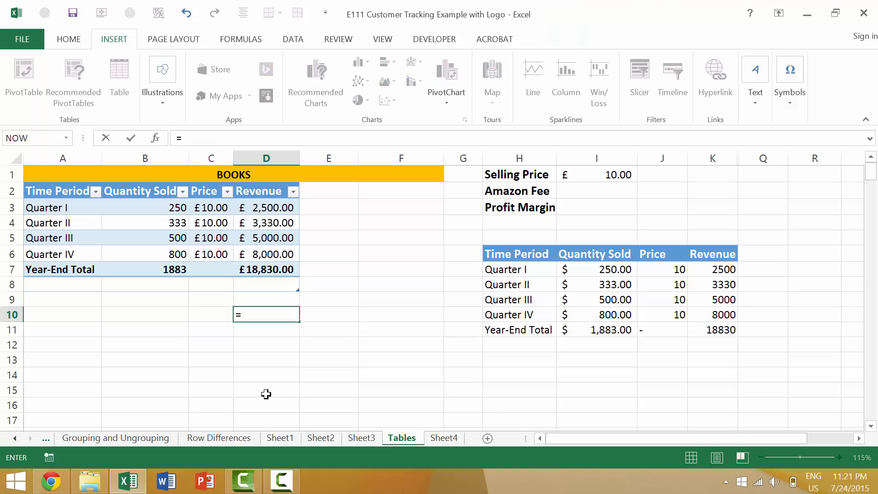
text(sum)
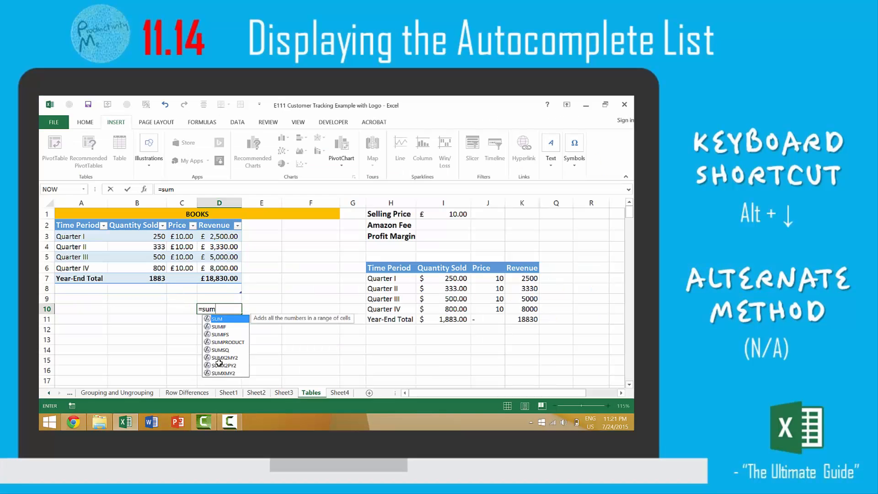
Dismiss the function suggestion list for the unfinished =sum entry in D10 and display it again, leaving it open.
key(Escape)
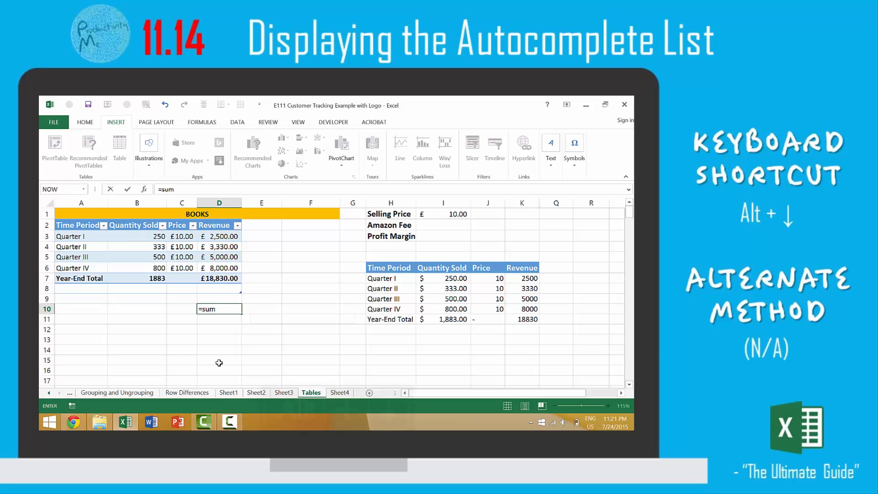
key(alt+Down)
key(Escape)
key(alt+Down)
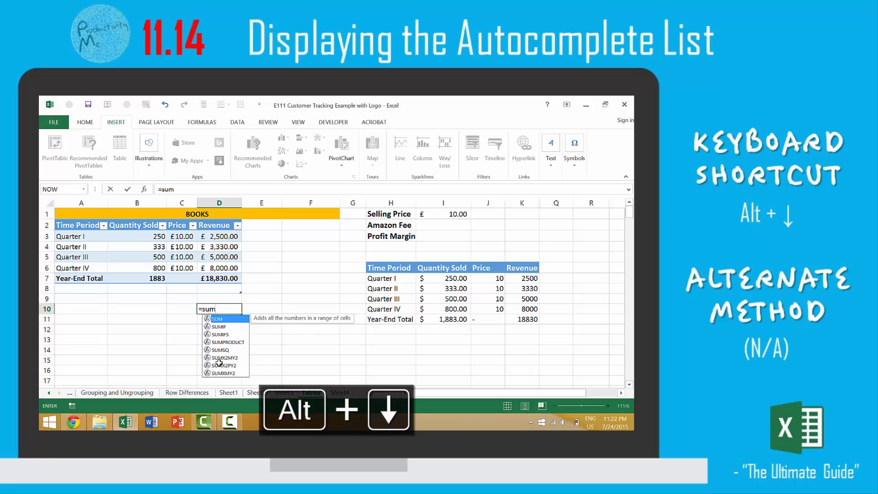